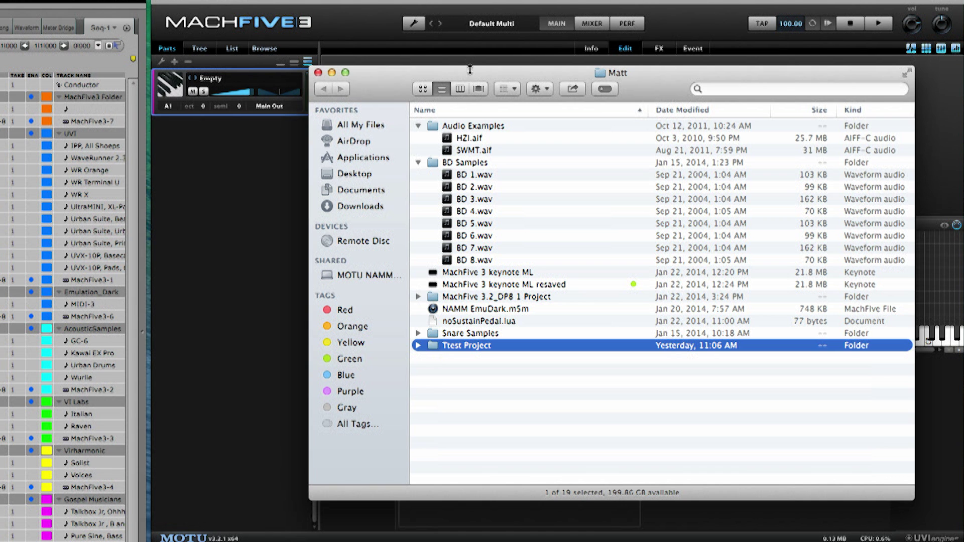
Drop the eight BD kick samples onto the keyboard, mapped to consecutive keys from C3.
left_click_drag(400, 83, 756, 370)
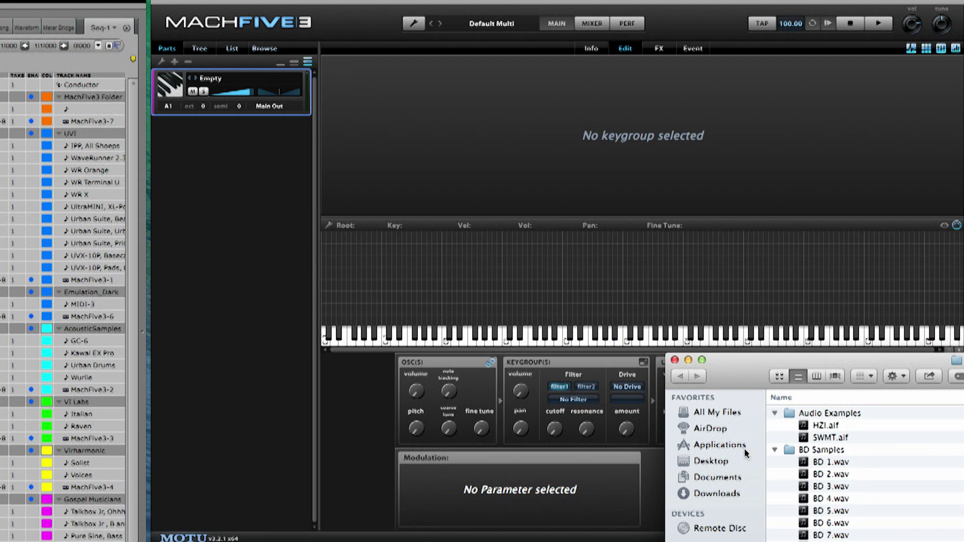
left_click_drag(785, 464, 800, 538)
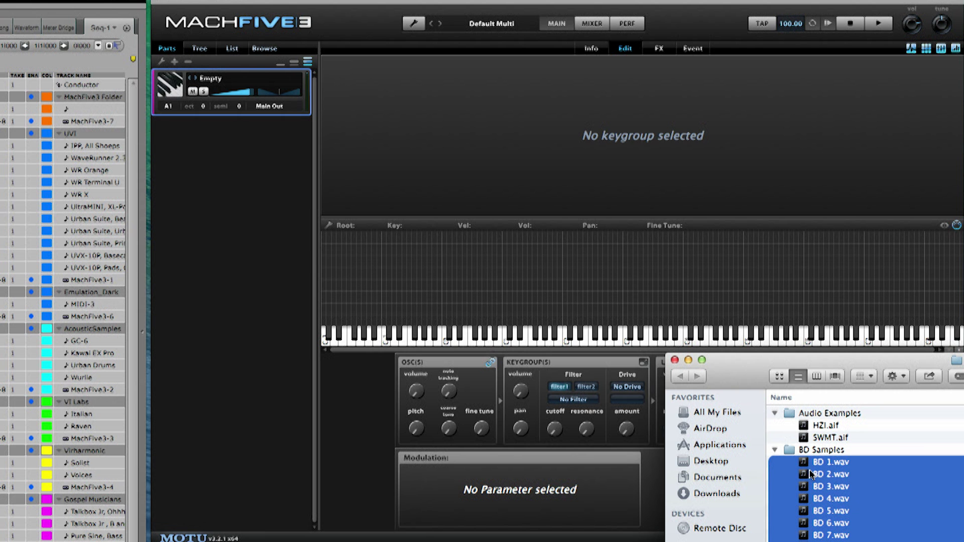
left_click_drag(803, 467, 629, 333)
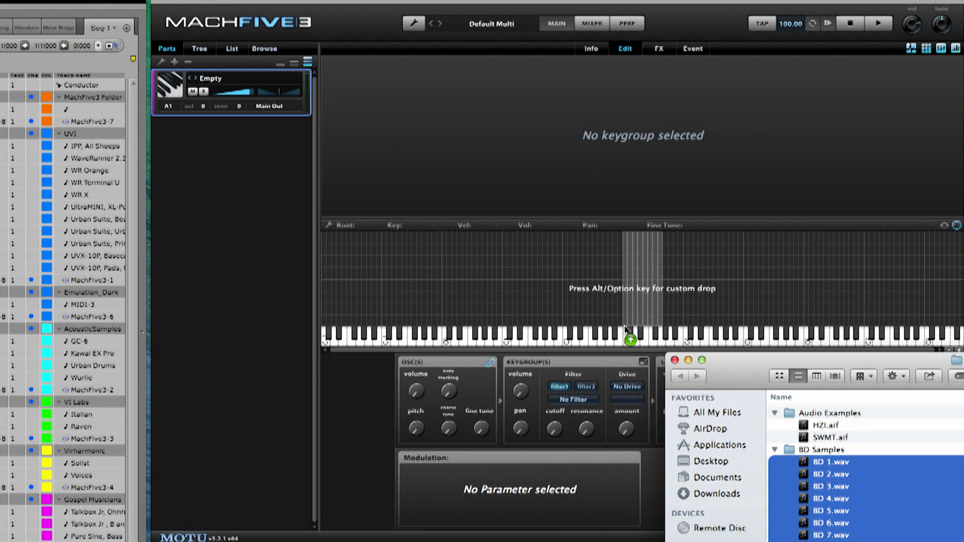
left_click(683, 295)
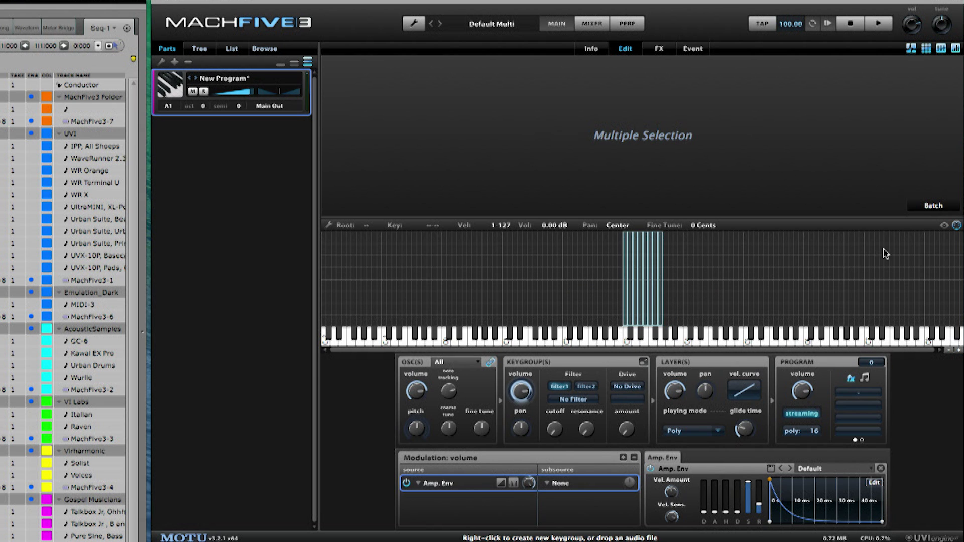
Audition the C3 kick sample several times, then dismiss the Batch options without applying any.
left_click(628, 334)
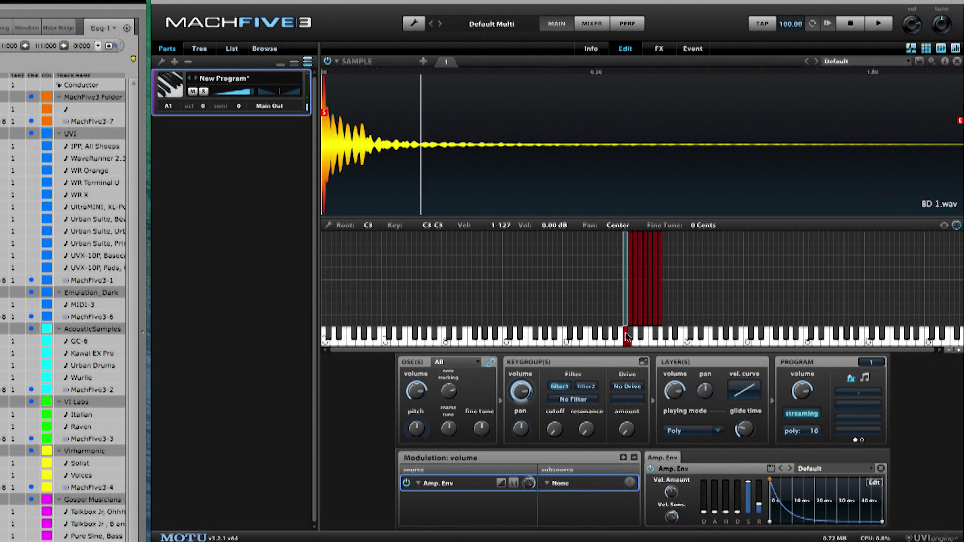
left_click(628, 334)
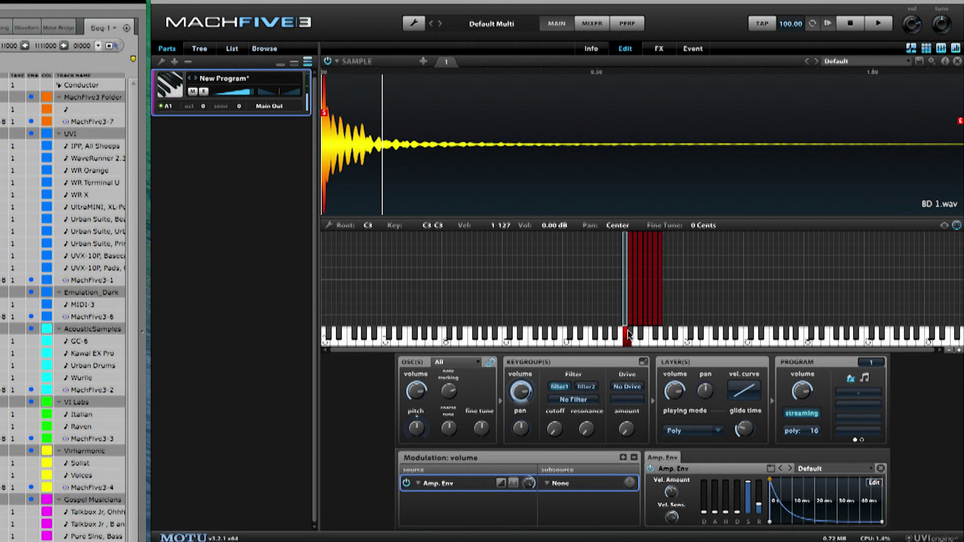
left_click(629, 333)
left_click(629, 334)
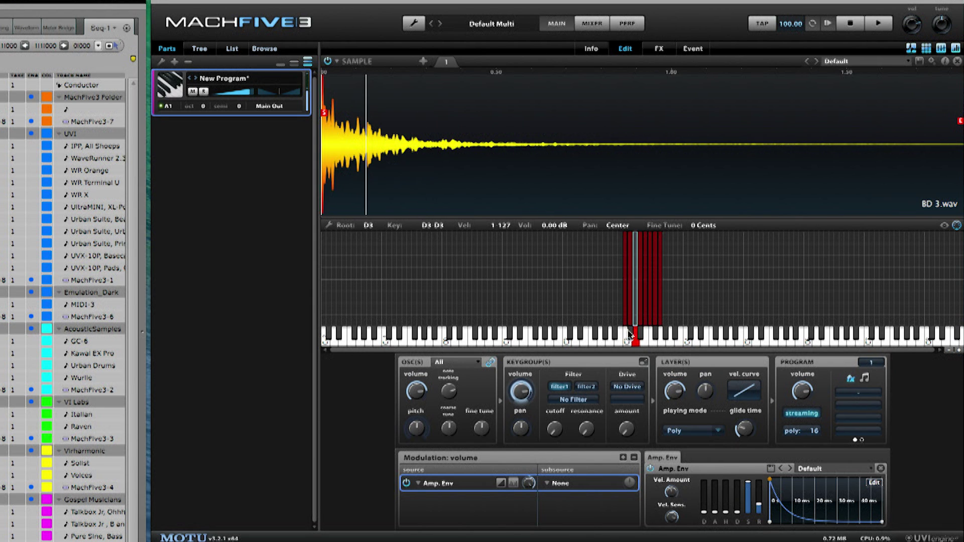
left_click(629, 334)
left_click(628, 334)
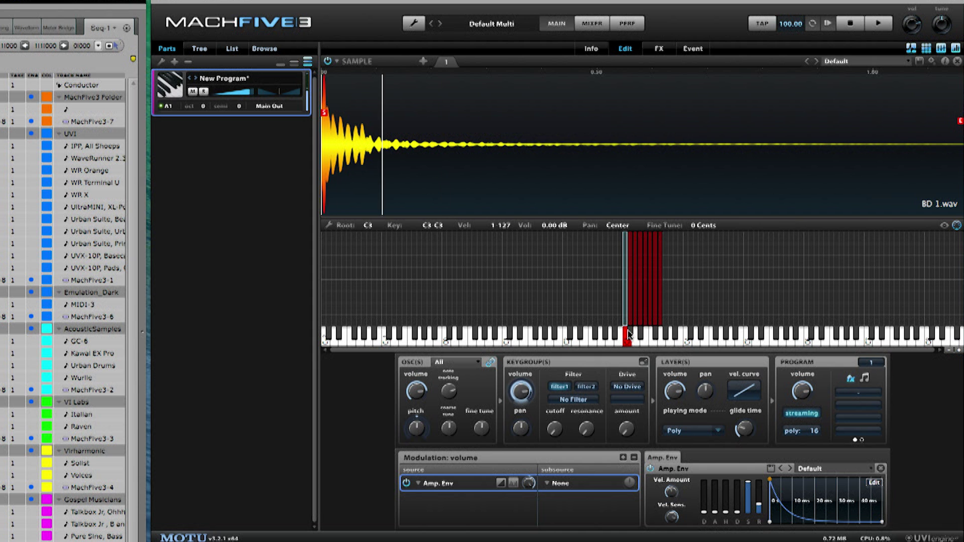
left_click(629, 334)
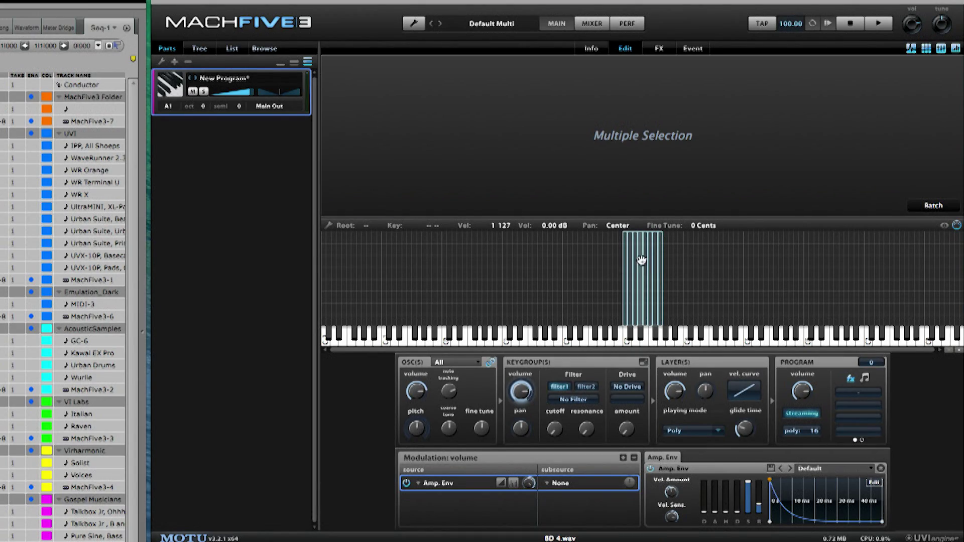
left_click(928, 207)
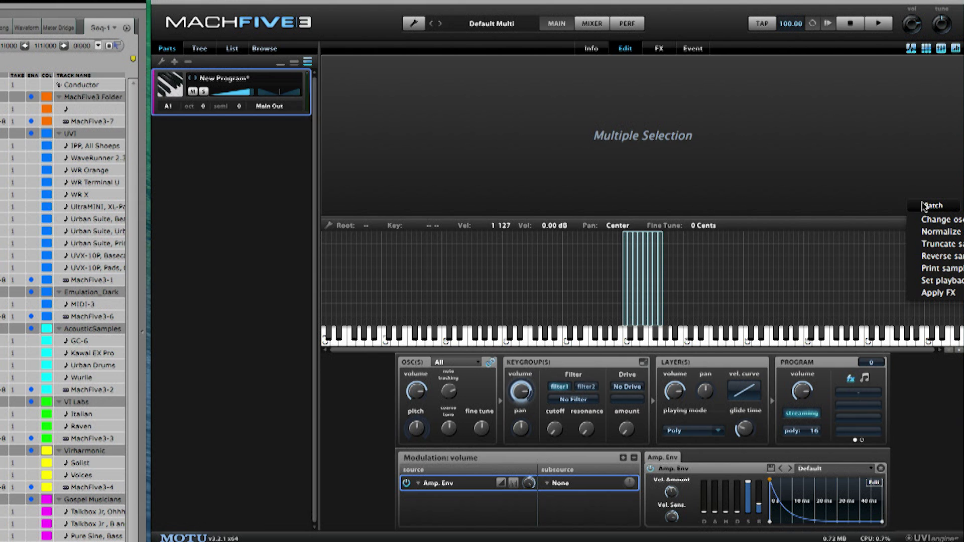
left_click(751, 175)
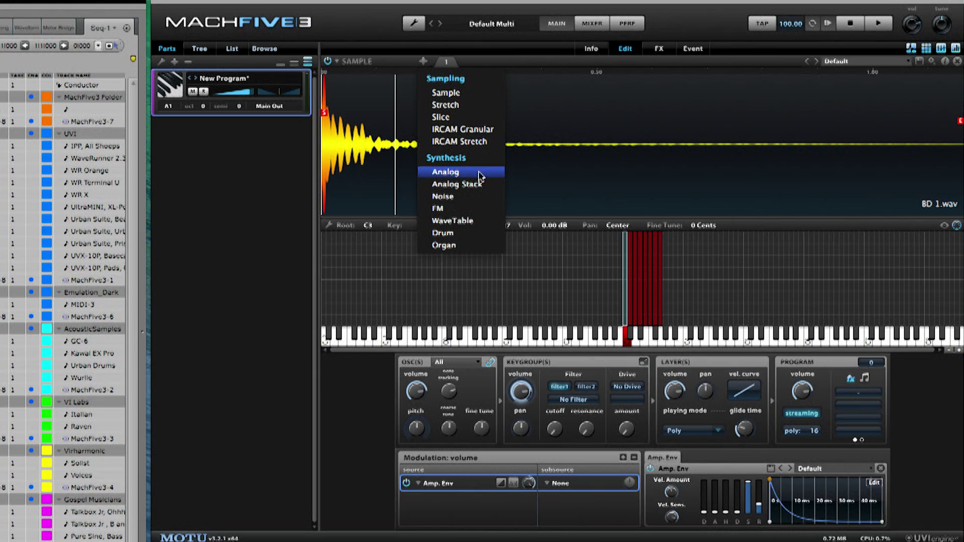
Add a Drum synth layer, lower its noise filter frequency and tune its oscillator to 60.8 Hz.
left_click(464, 233)
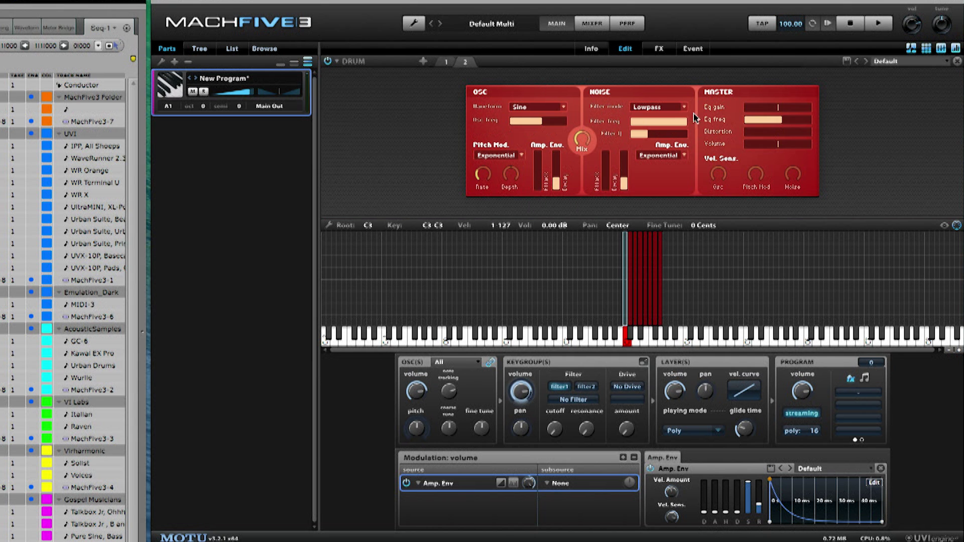
left_click_drag(690, 126, 648, 120)
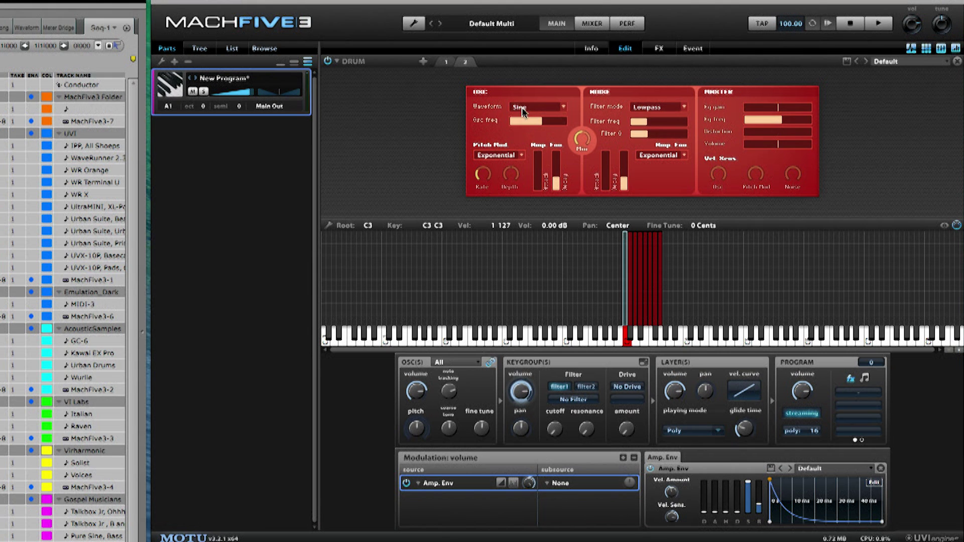
mouse_move(527, 122)
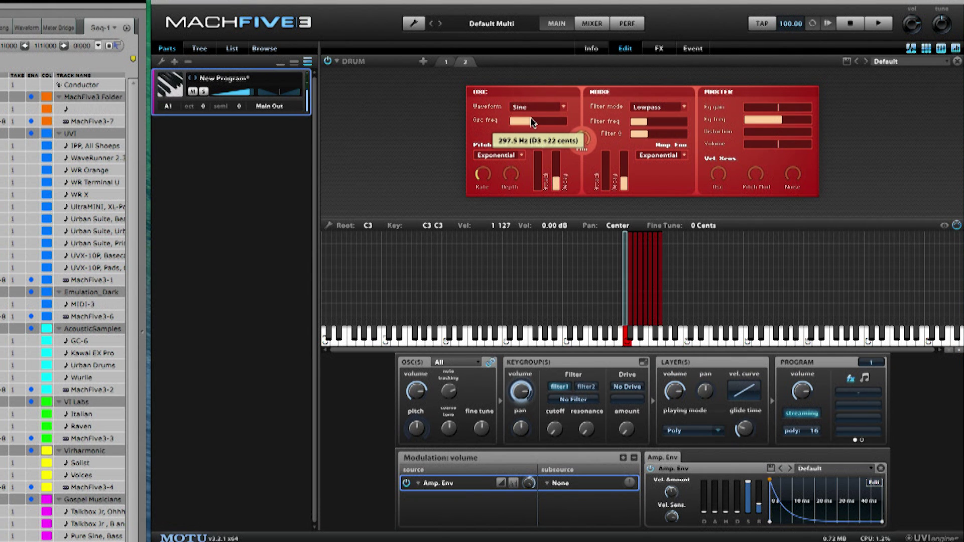
left_click_drag(533, 122, 519, 122)
left_click(450, 63)
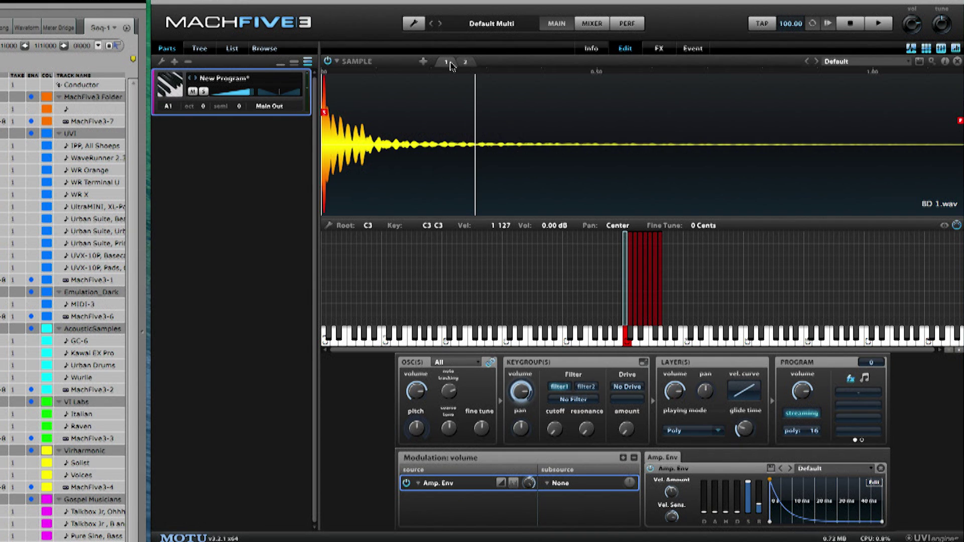
left_click(463, 62)
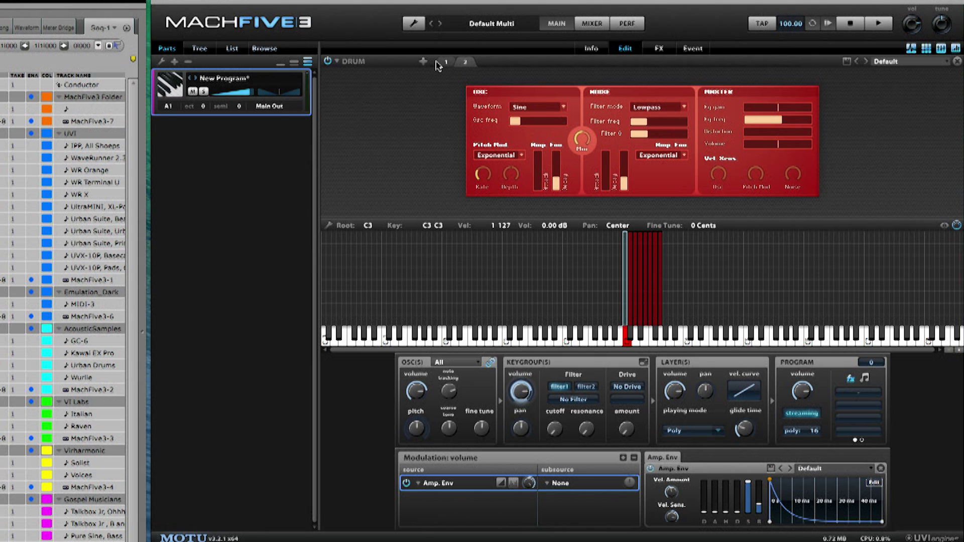
Empty the part and load SWMT.aif as one keygroup spanning C-2 to G8.
right_click(237, 79)
left_click(242, 83)
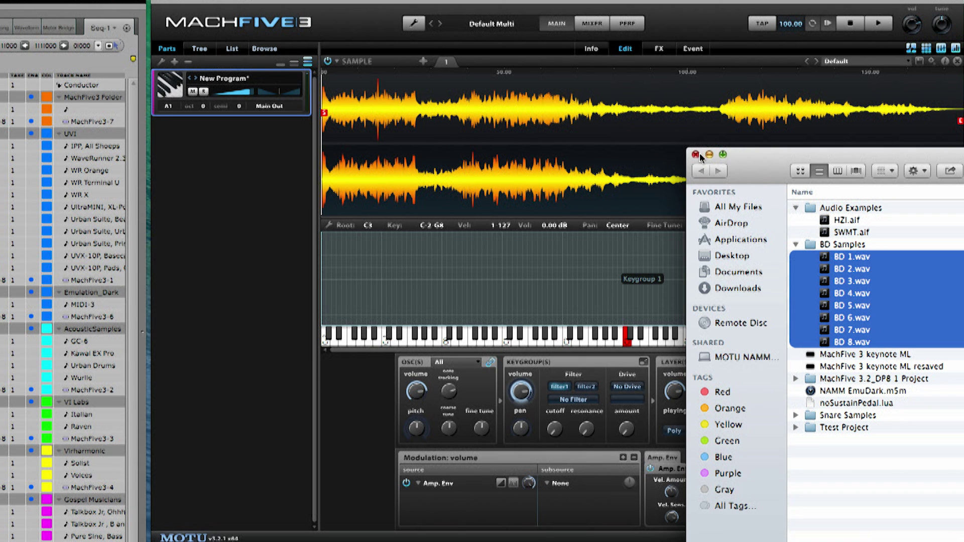
left_click(695, 155)
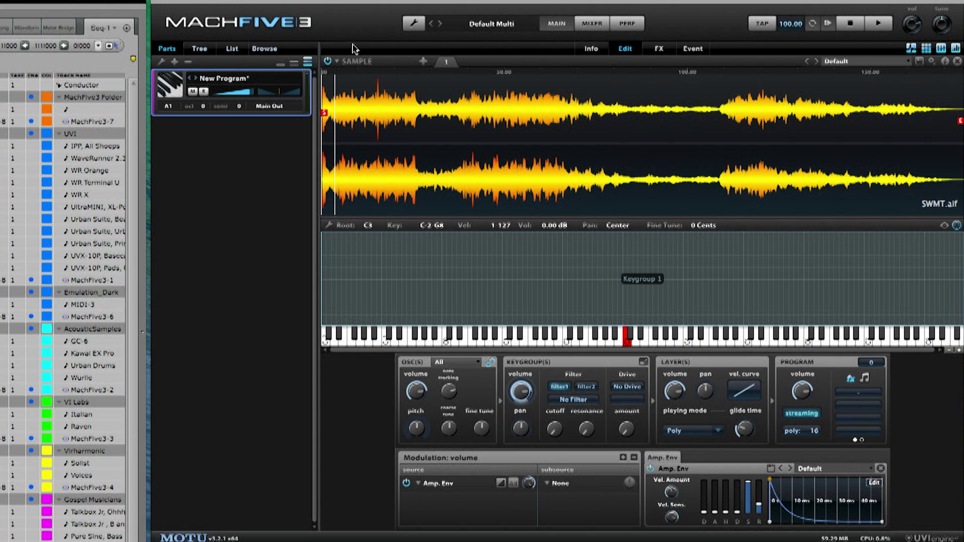
left_click(337, 61)
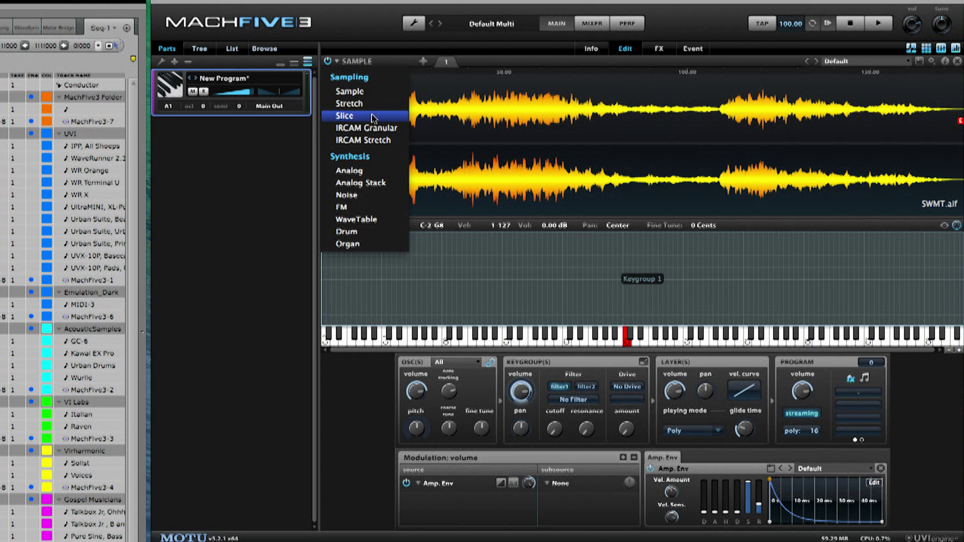
Switch the SWMT.aif oscillator to IRCAM Stretch with the HighQuality preset.
left_click(379, 140)
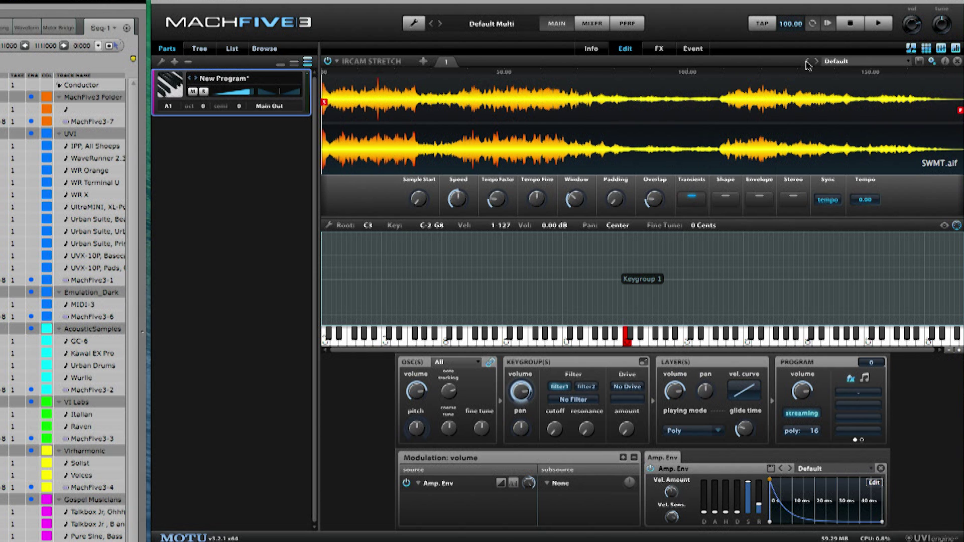
left_click(837, 64)
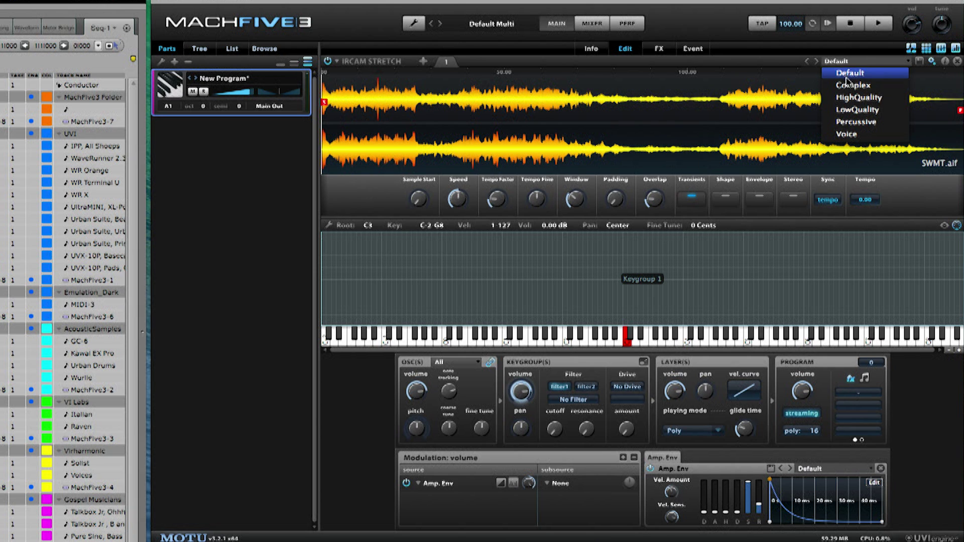
left_click(862, 95)
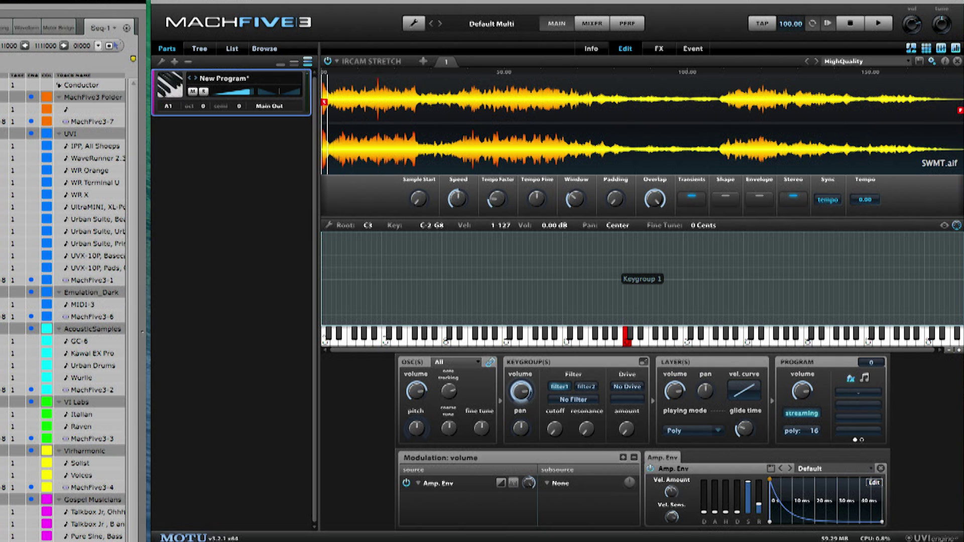
Start MIDI Learn on the IRCAM Stretch Speed knob and close the MIDI Control: Speed dialog.
mouse_move(471, 203)
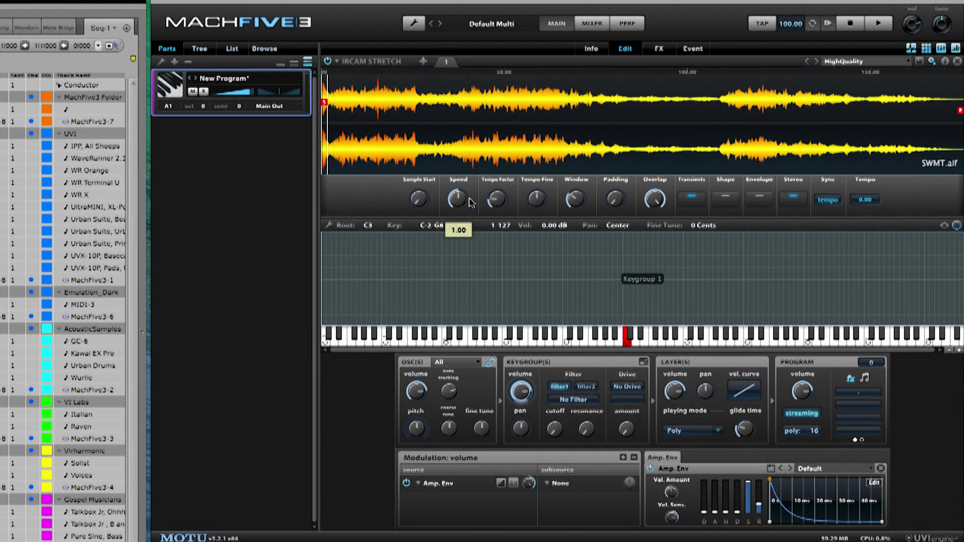
right_click(455, 201)
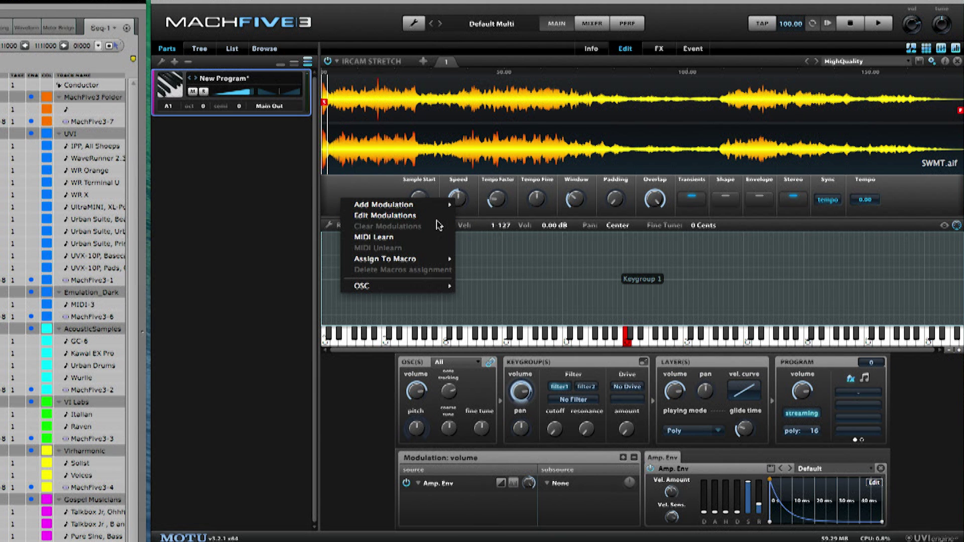
left_click(386, 238)
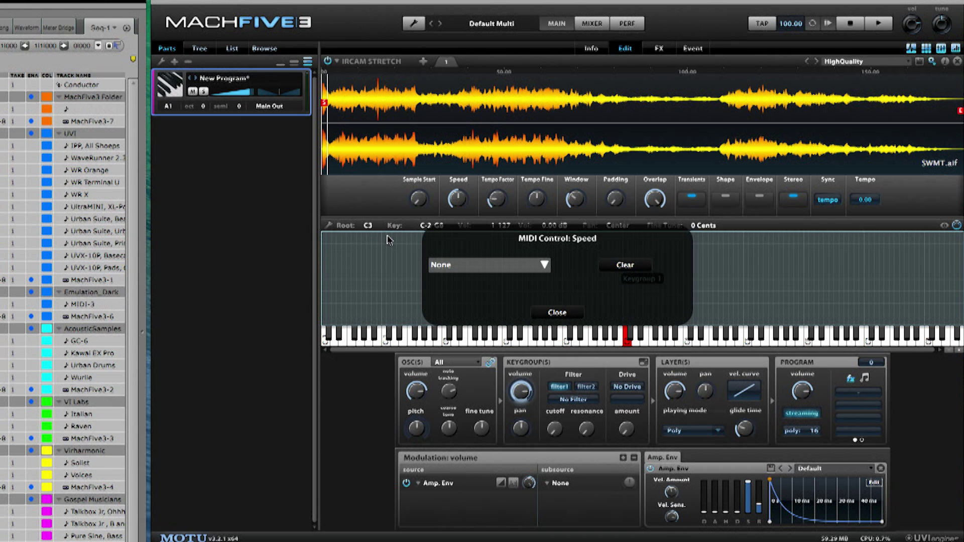
left_click(387, 236)
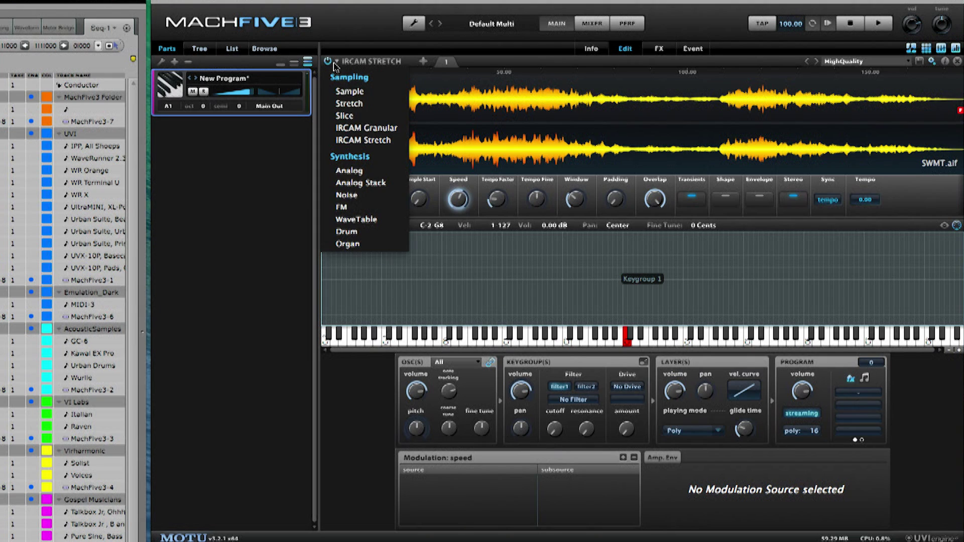
Switch to an IRCAM Granular oscillator, cancel MIDI Learn on Position, then select Speed and the keygroup.
left_click(379, 127)
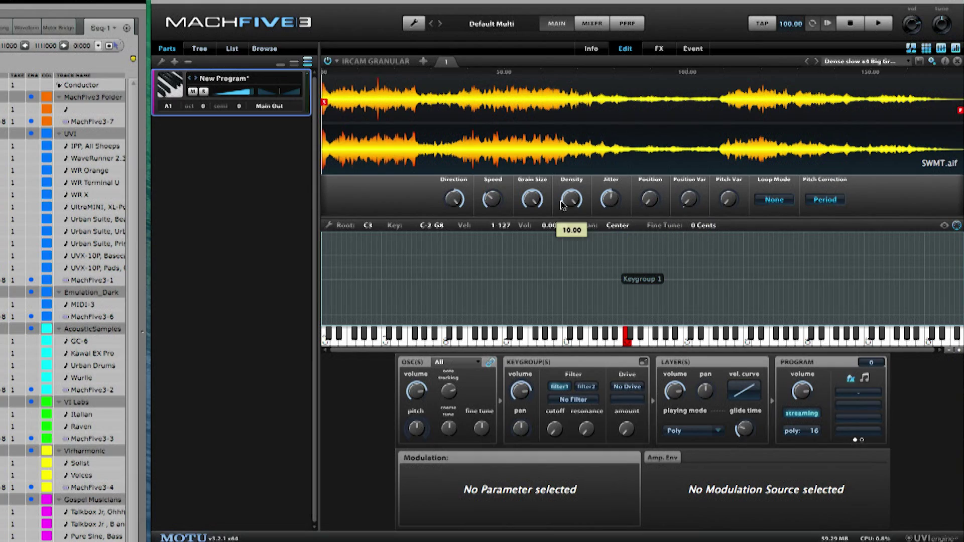
right_click(647, 201)
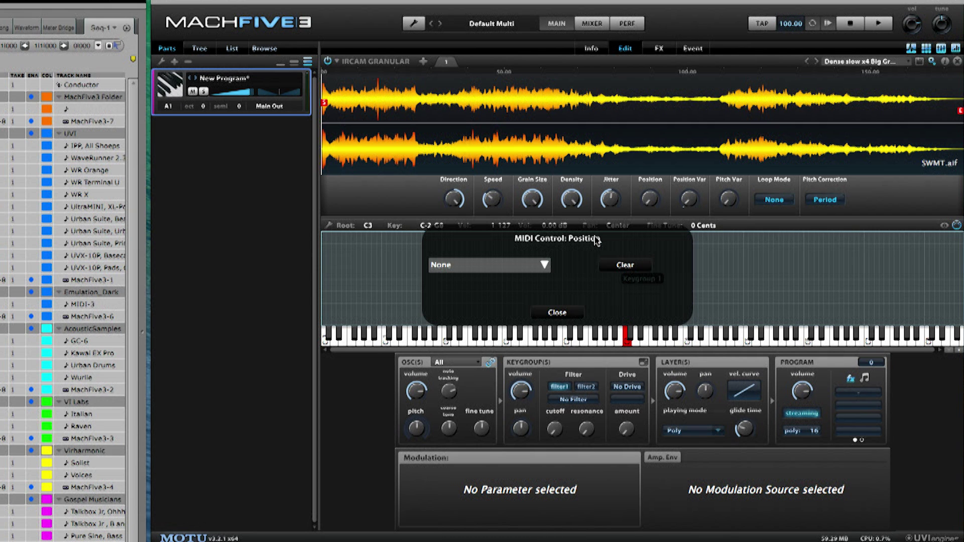
key("Escape")
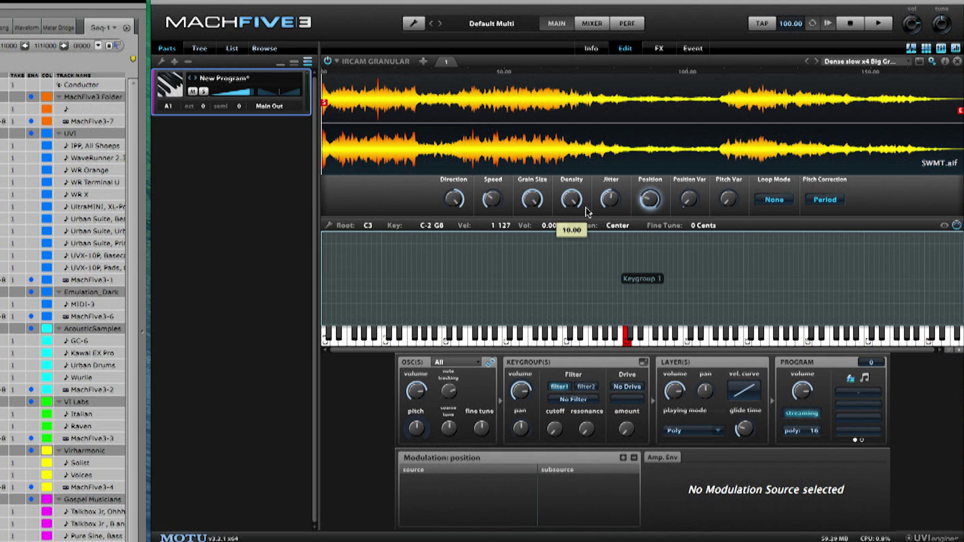
left_click(486, 210)
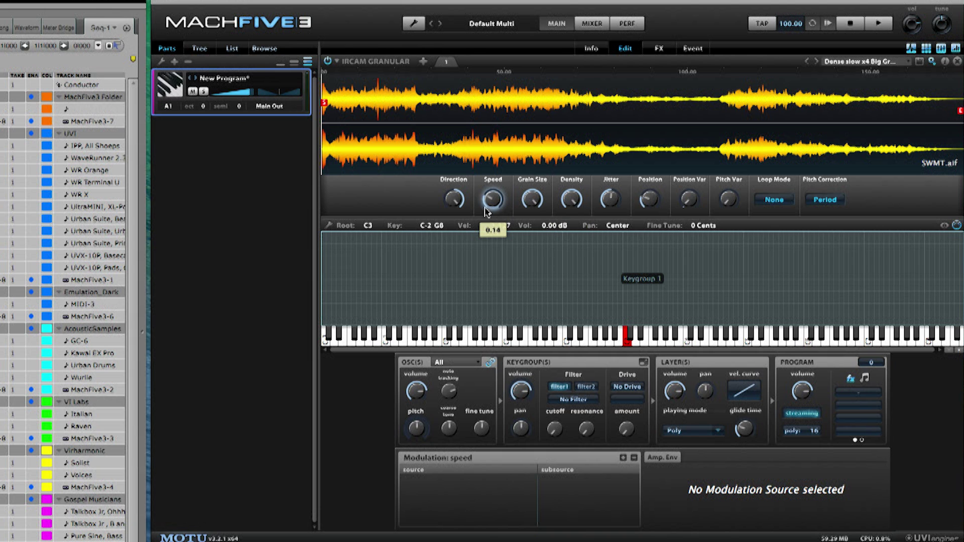
left_click(469, 283)
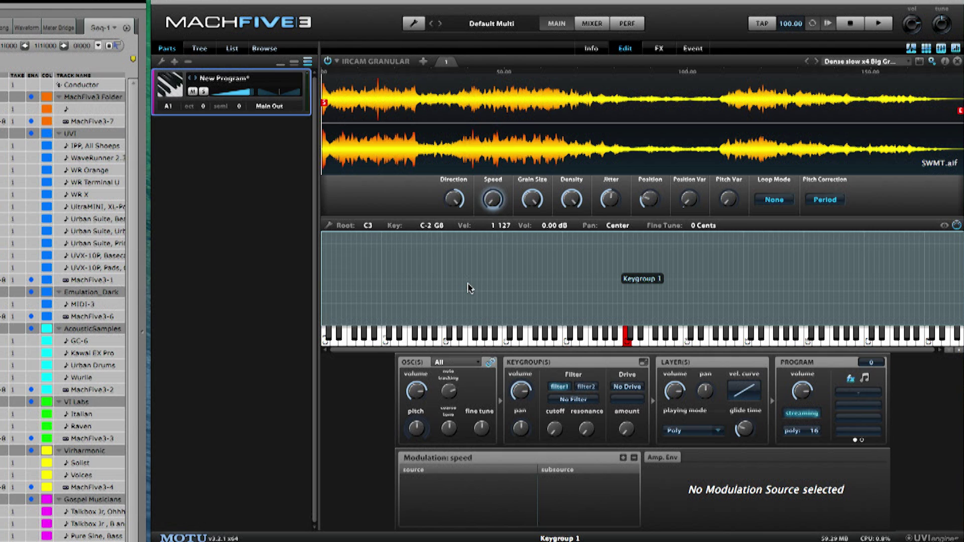